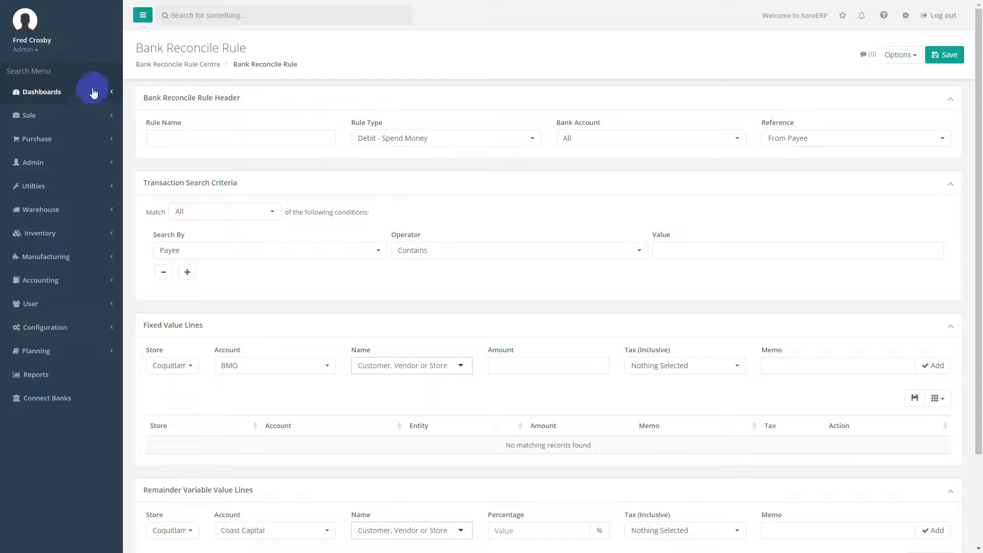
Find "rule" in the navigation menu and open a blank Bank Reconcile Rule form.
click(61, 72)
text(rule)
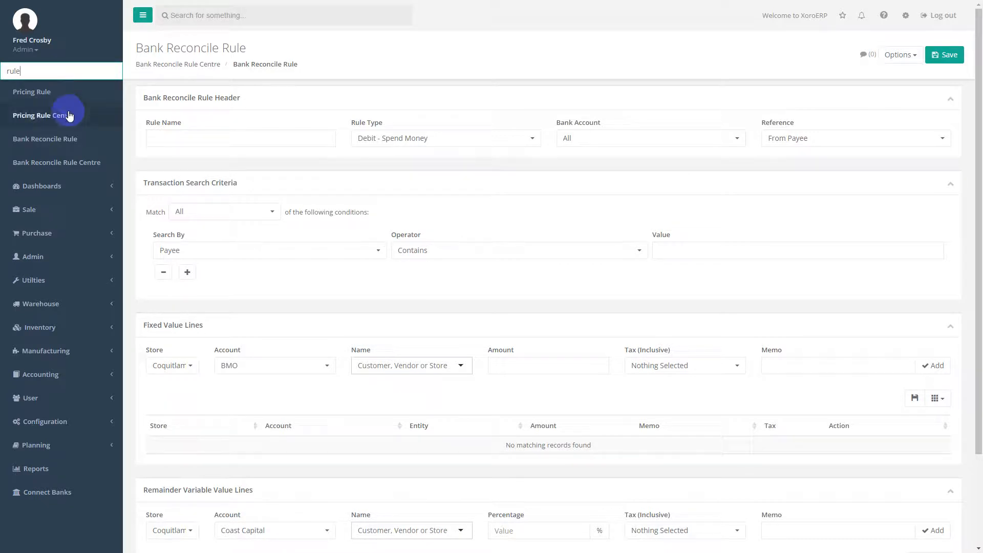
click(54, 138)
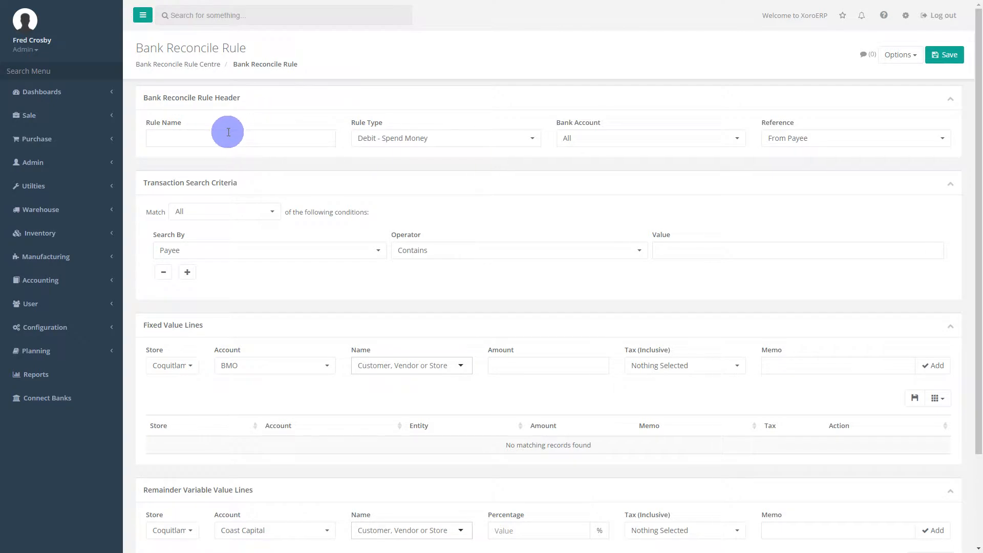
Fill in the rule header with the name "Food and drink Rec. Rule", type Debit - Spend Money and reference From Description.
click(171, 139)
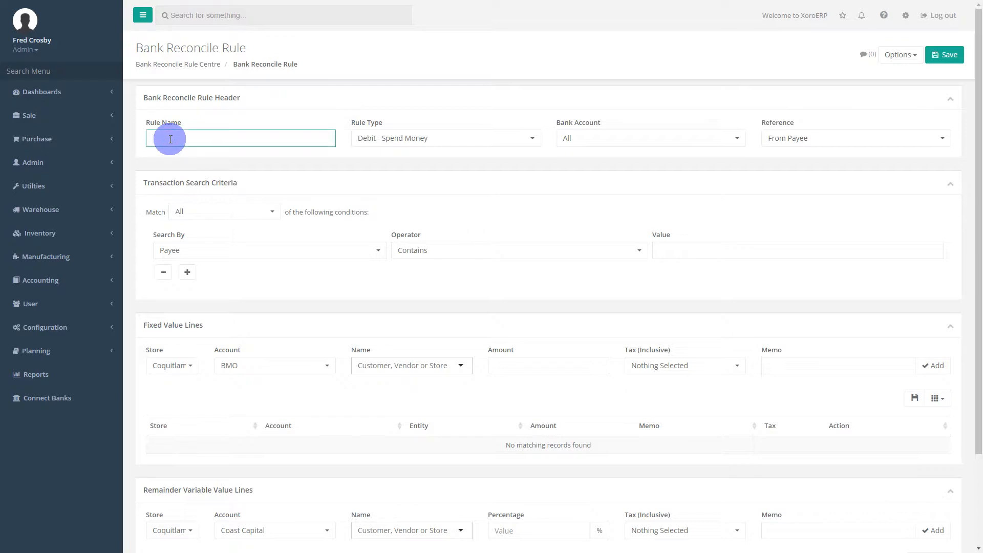
text(Food and drink Rec. Rule)
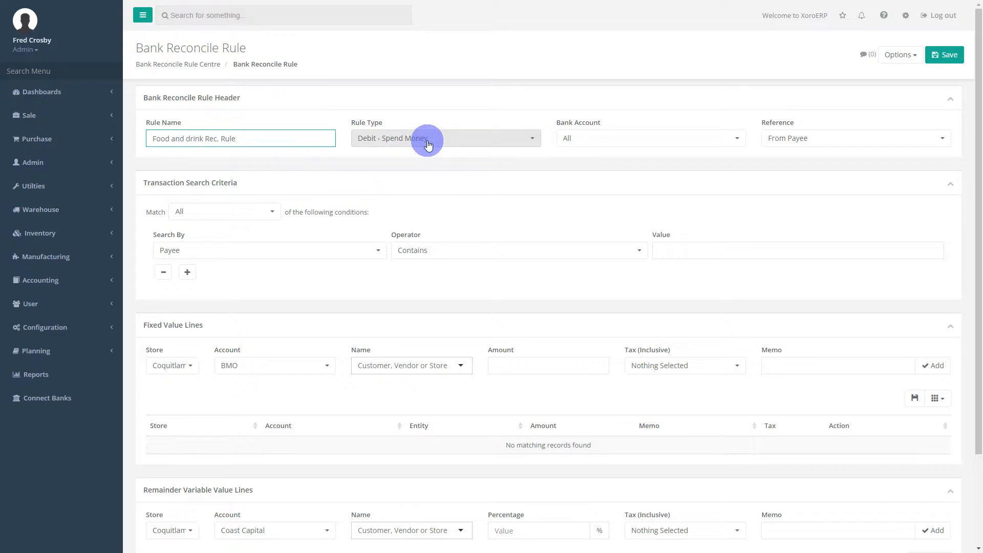
click(435, 164)
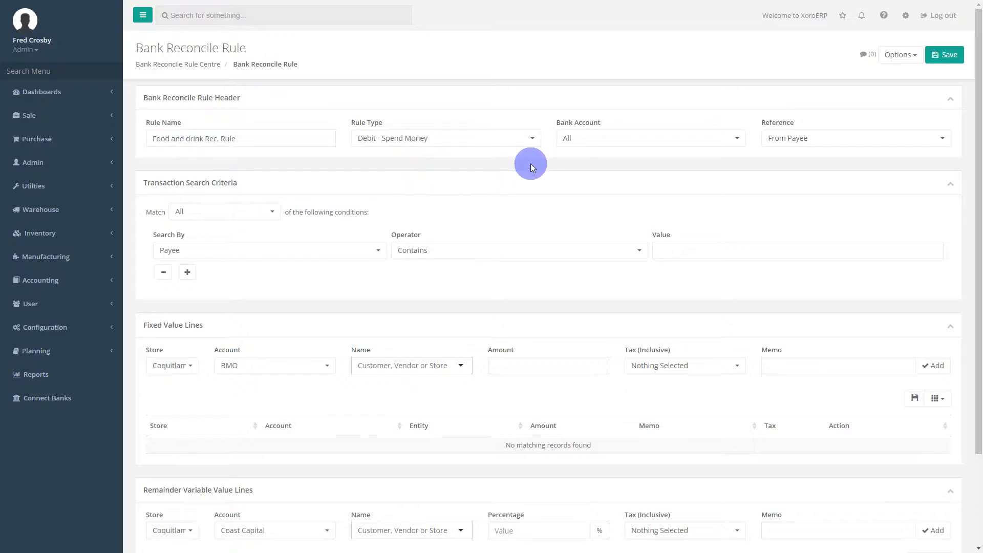
click(462, 143)
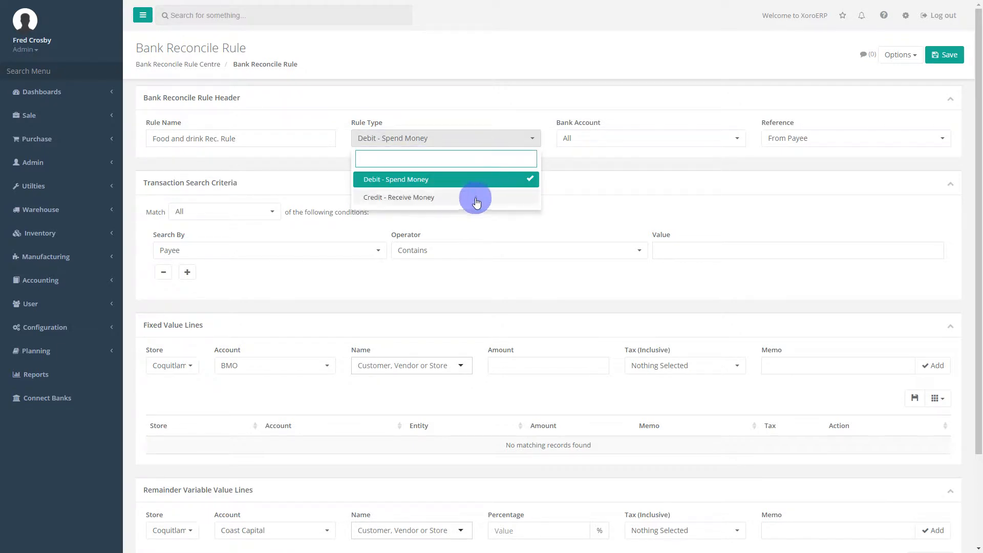
click(454, 181)
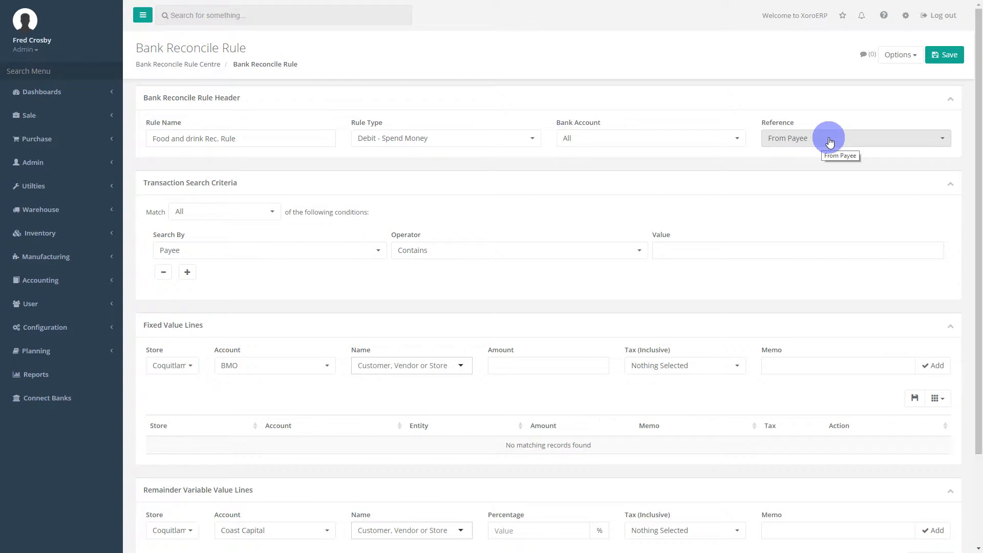
click(806, 149)
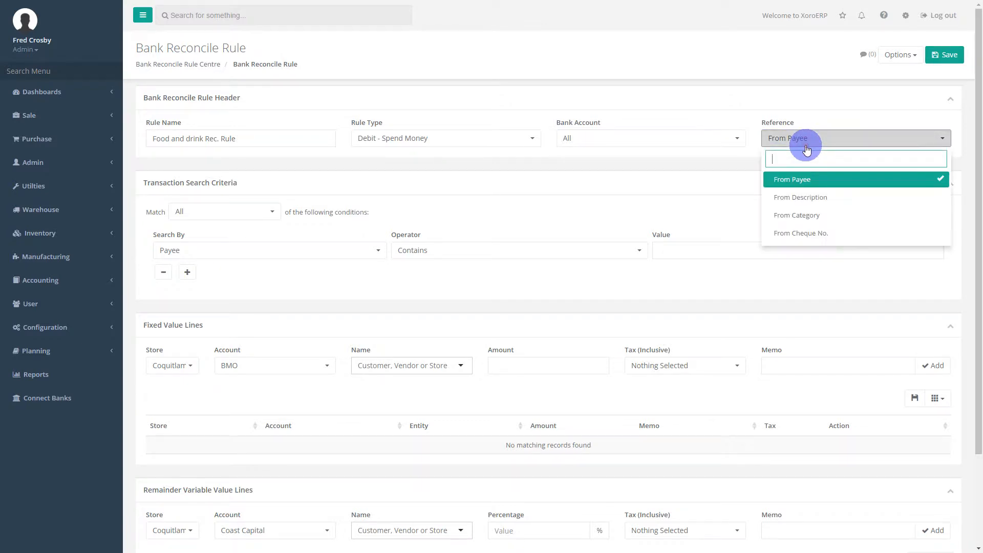
click(812, 202)
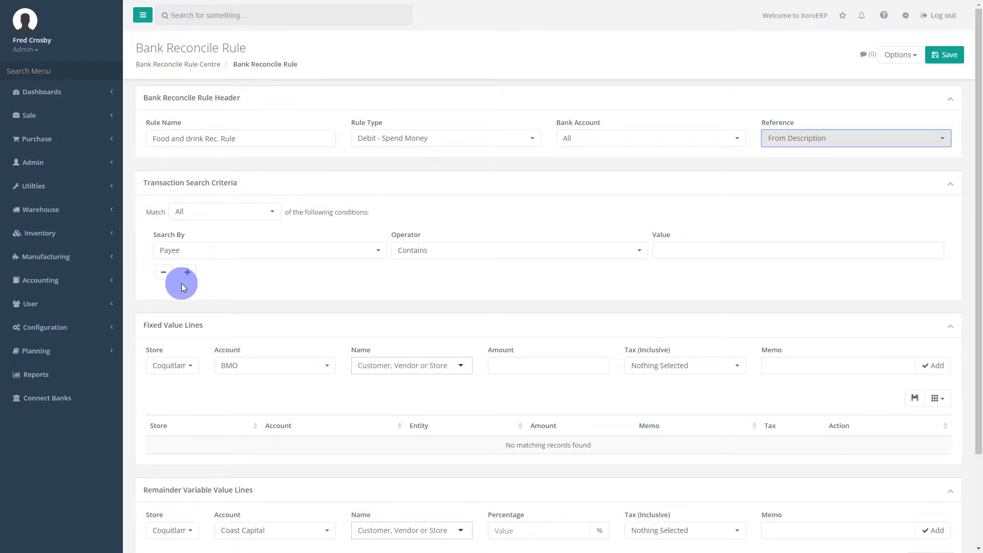
Set the payee condition to contain COFFEEHOUSE and add a second search condition requiring Category to be Is Empty.
click(668, 252)
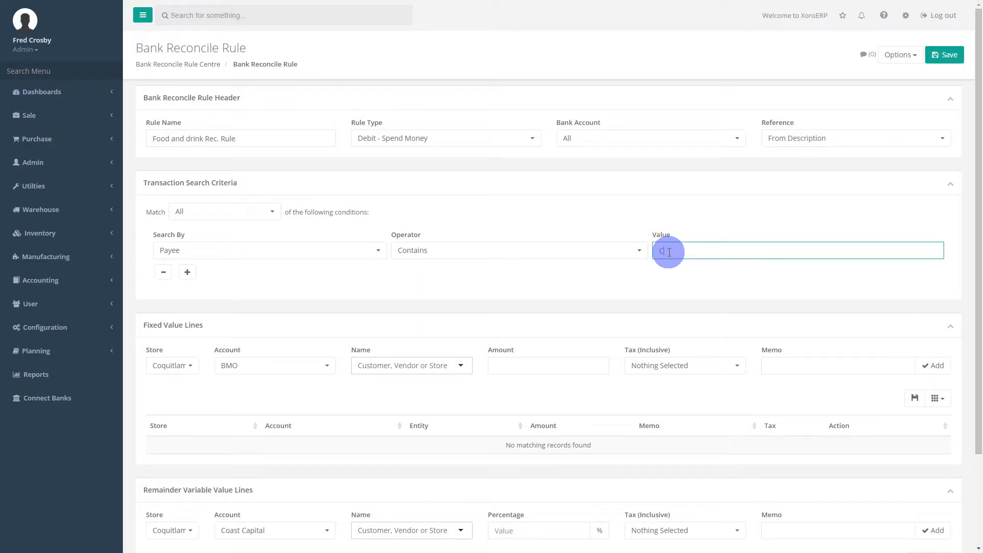
text(COFFEEHOUSE)
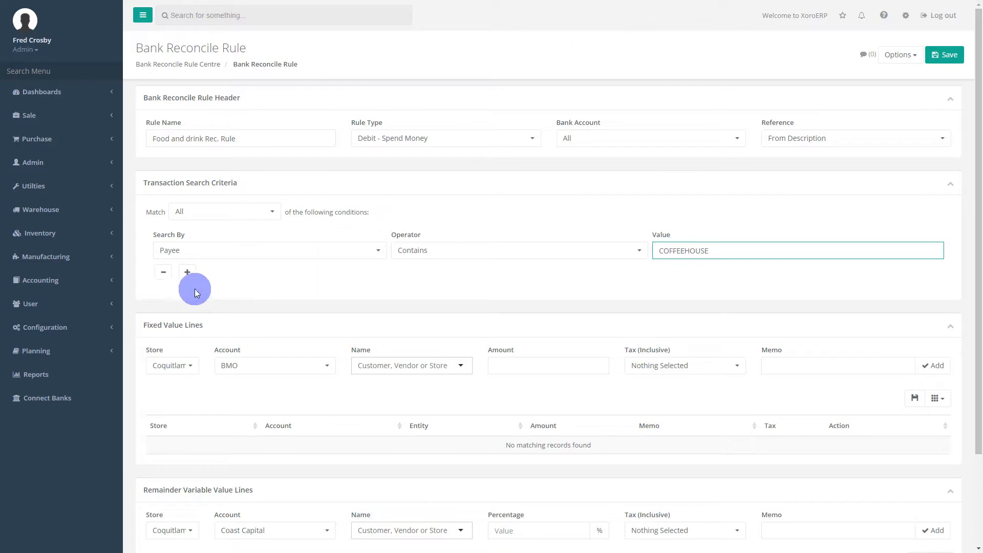
click(188, 271)
click(266, 272)
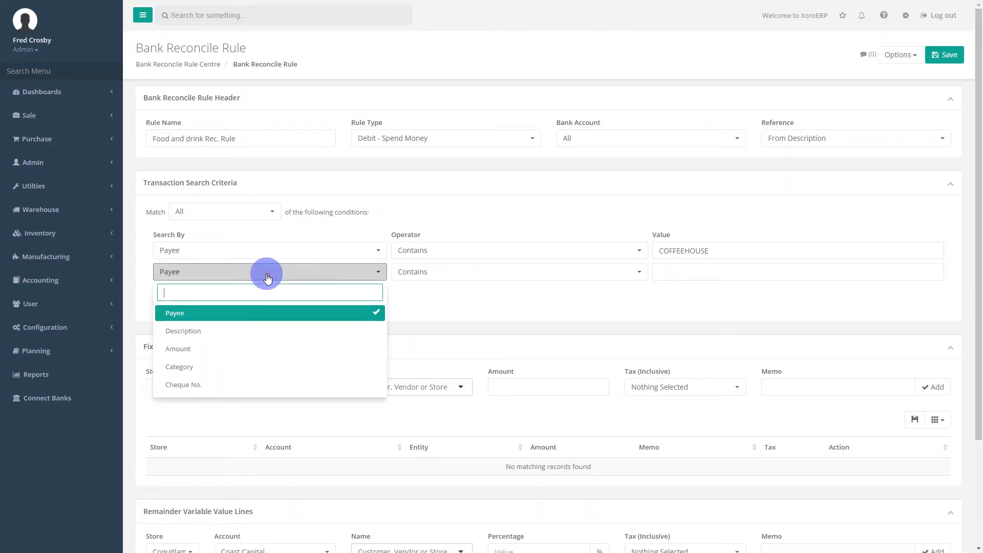
click(286, 366)
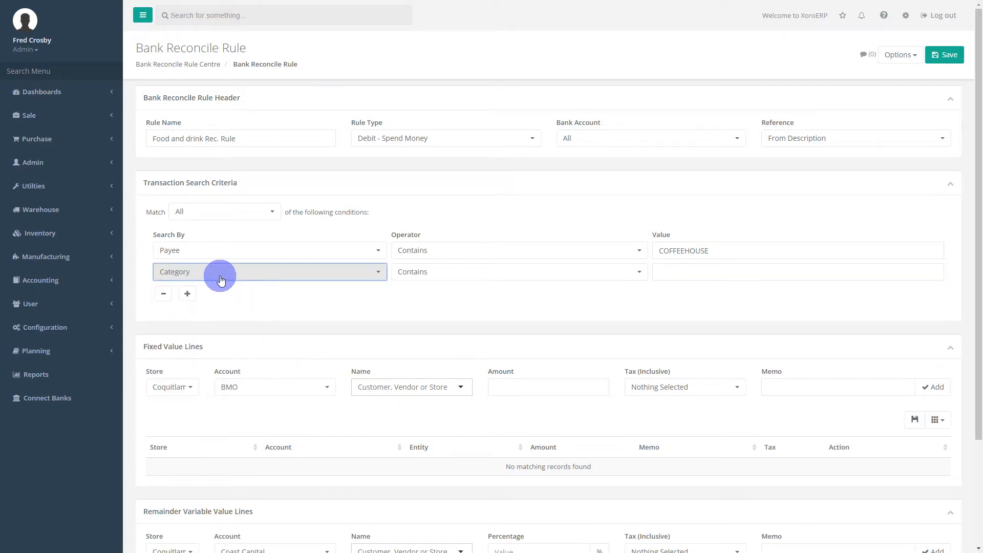
click(423, 274)
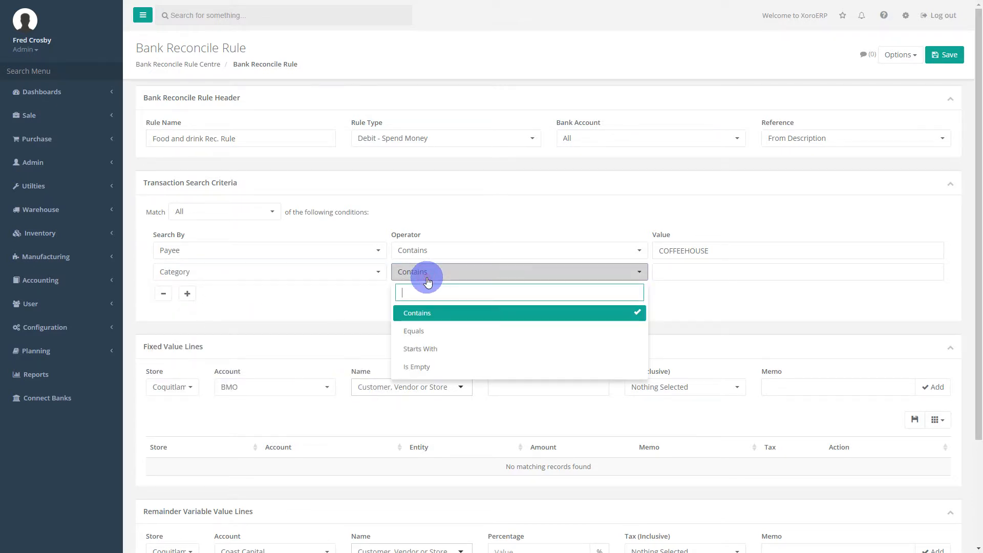
click(425, 369)
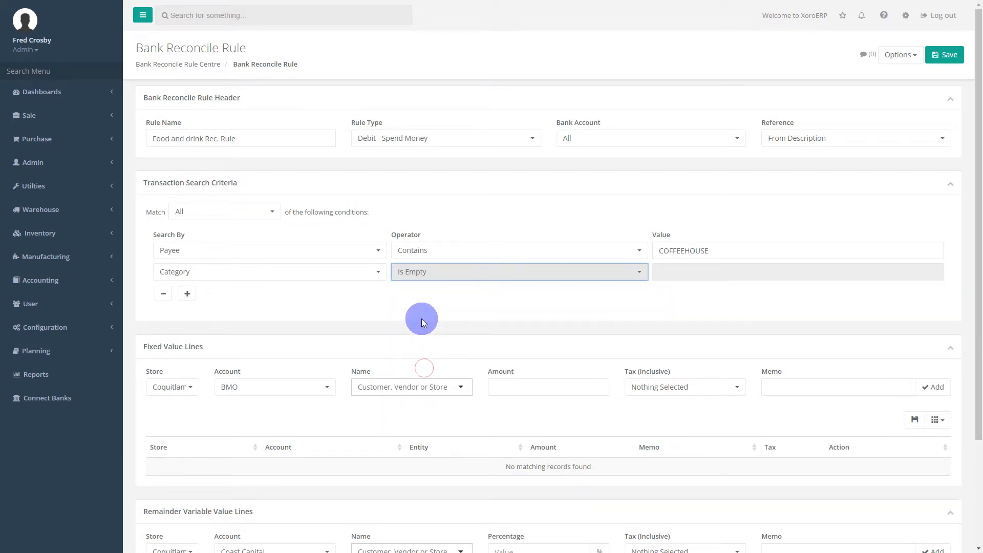
Set the transaction search criteria to match Any of the listed conditions.
click(322, 217)
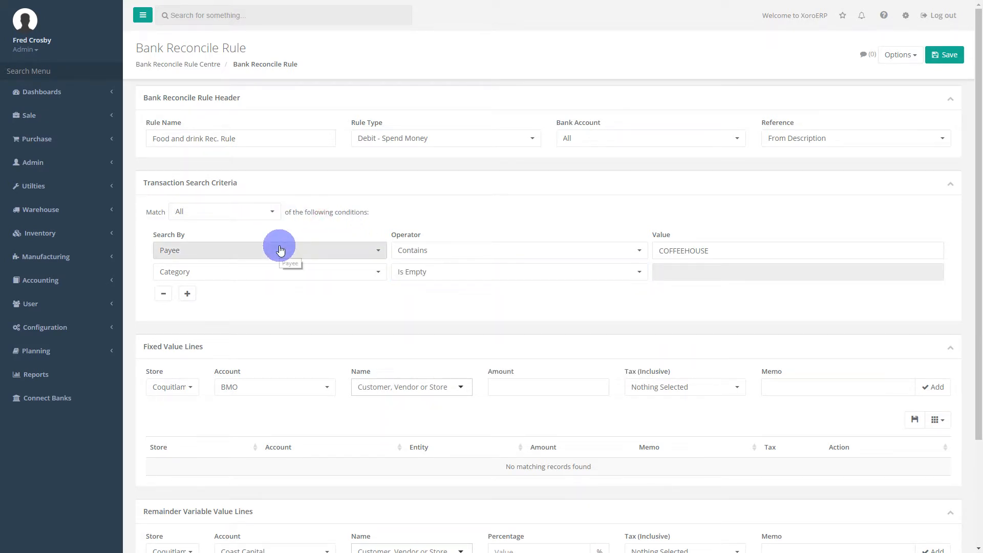
click(256, 213)
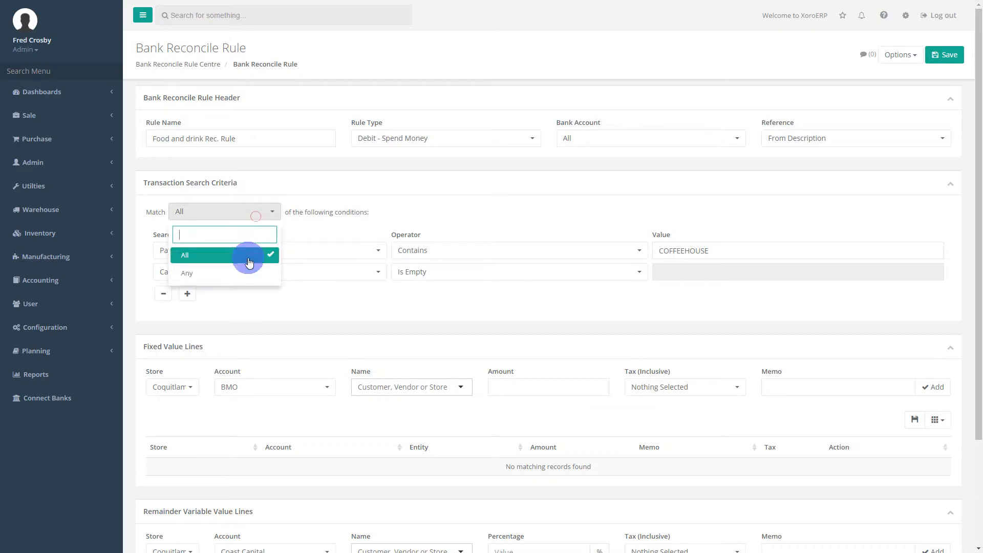
click(566, 214)
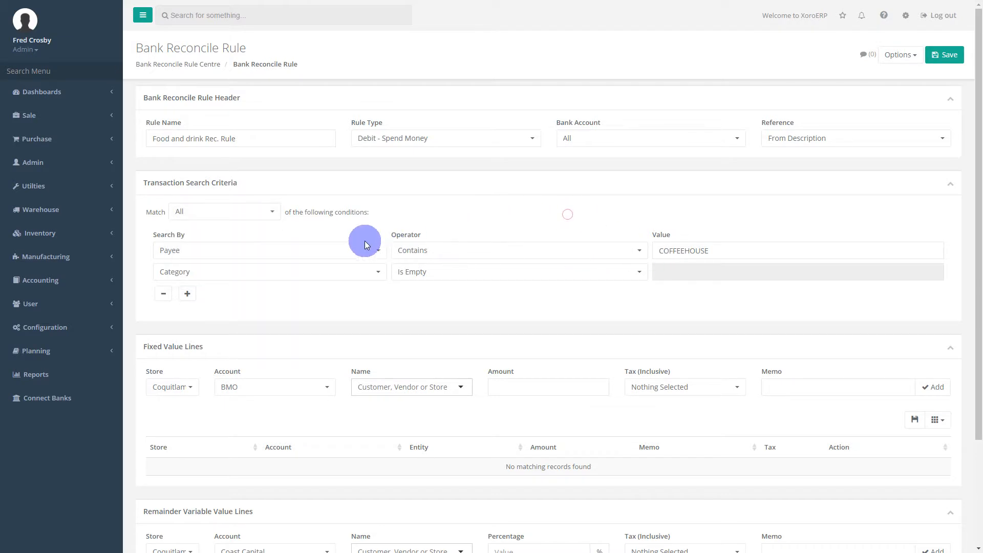
click(238, 214)
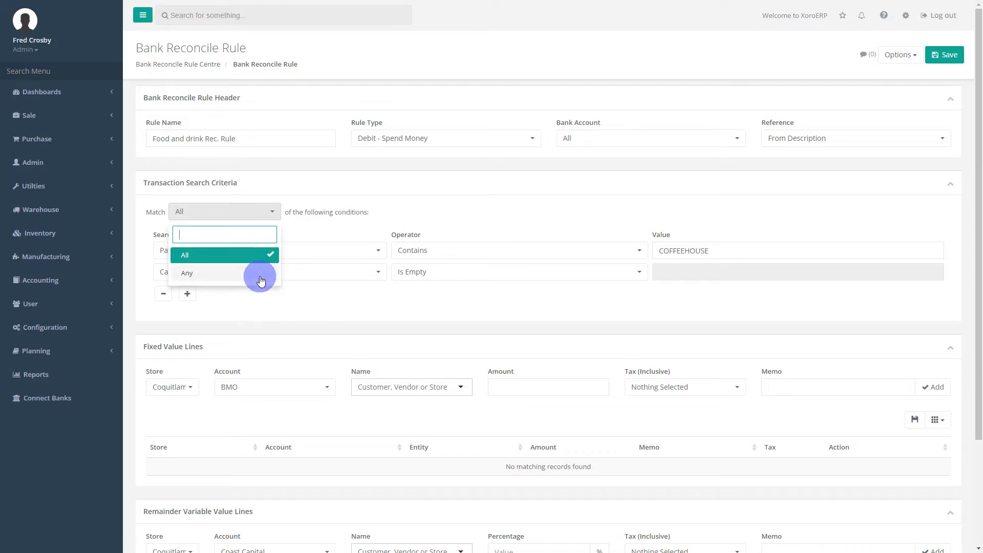
click(202, 275)
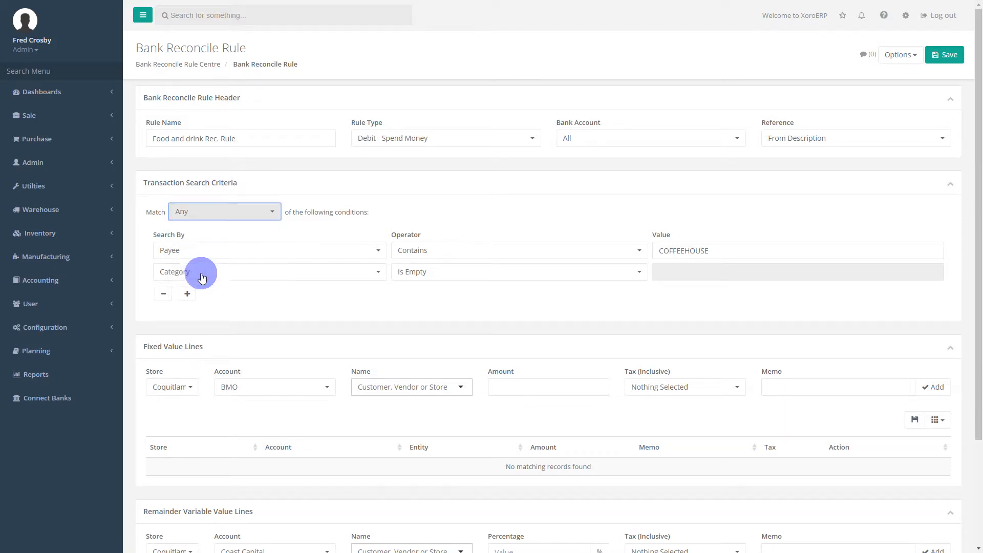
click(213, 300)
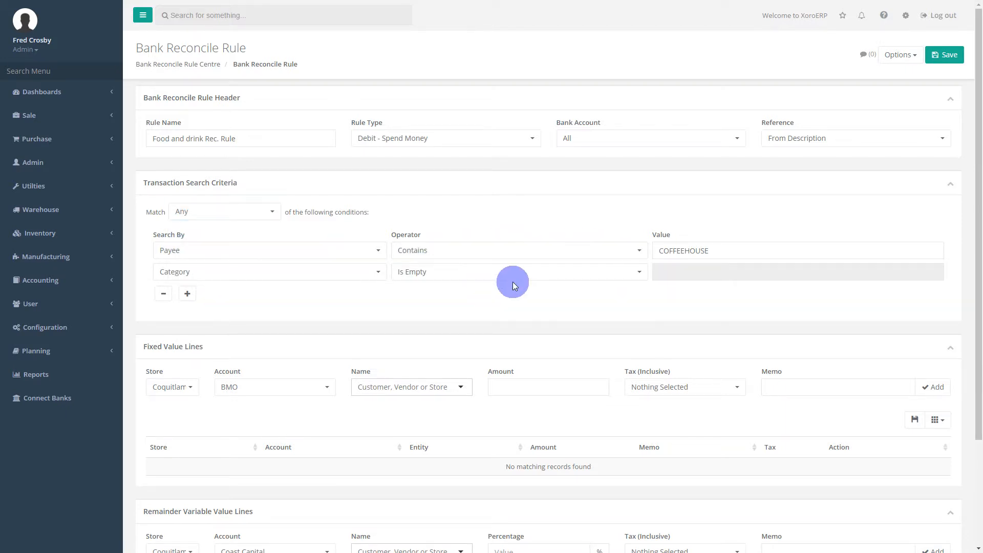
Add a fixed value line for store Toronto, account BMO, amount 5, with the memo "fixed line".
scroll(422, 327, down, 3)
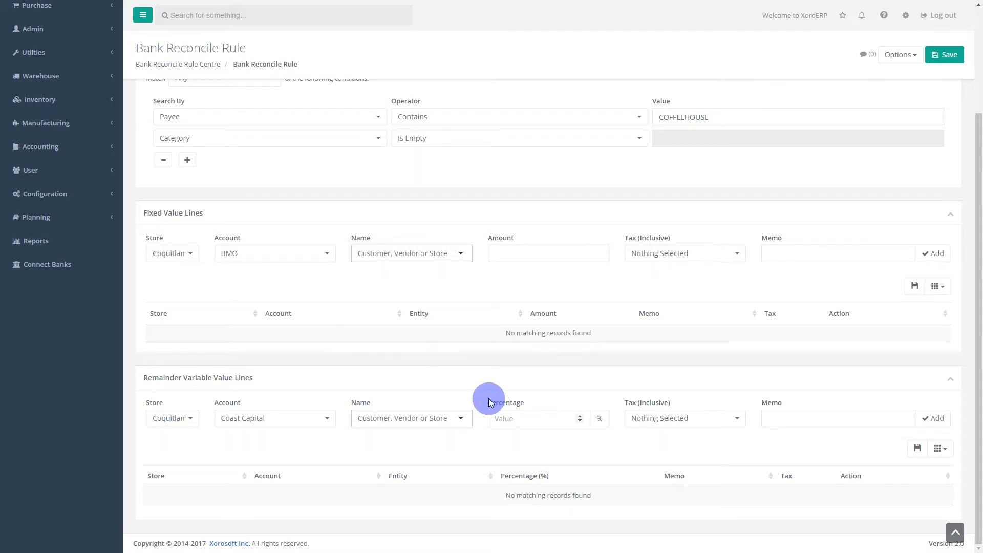
click(506, 253)
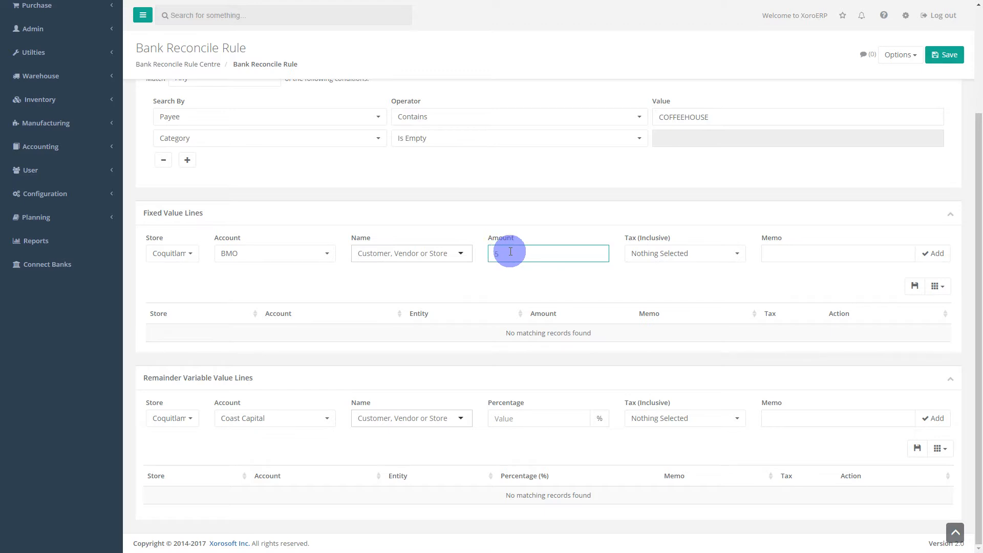
click(191, 260)
click(186, 350)
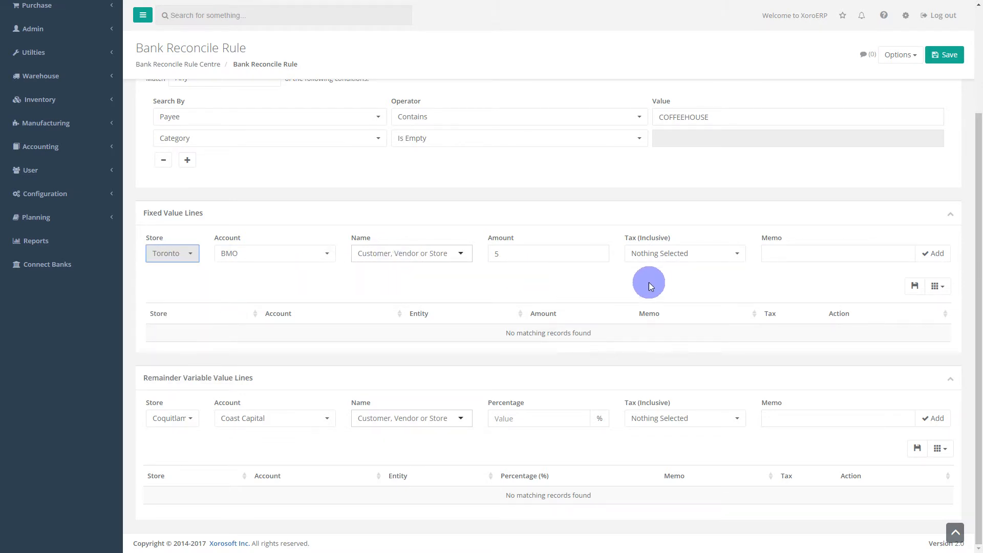
click(800, 256)
text(fi)
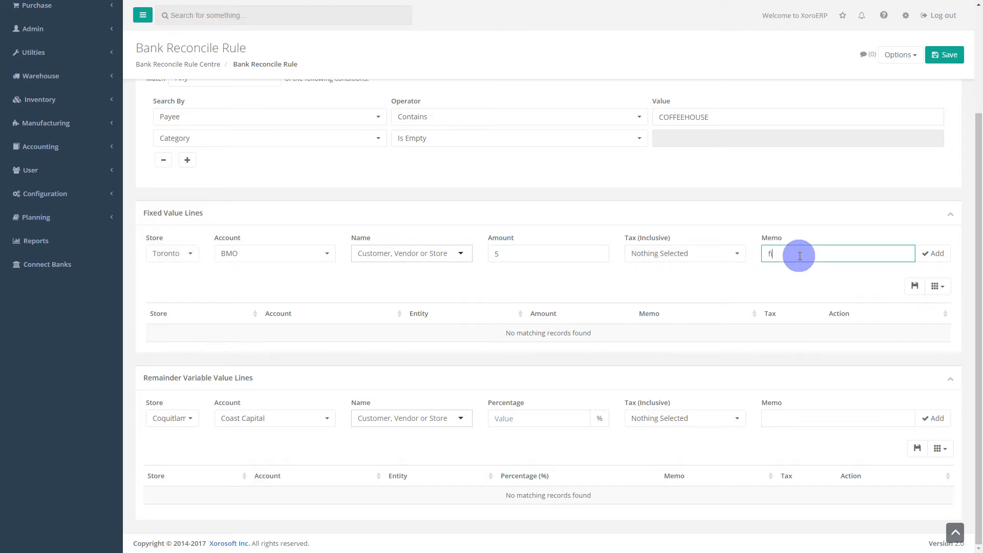
text(xed line)
click(930, 260)
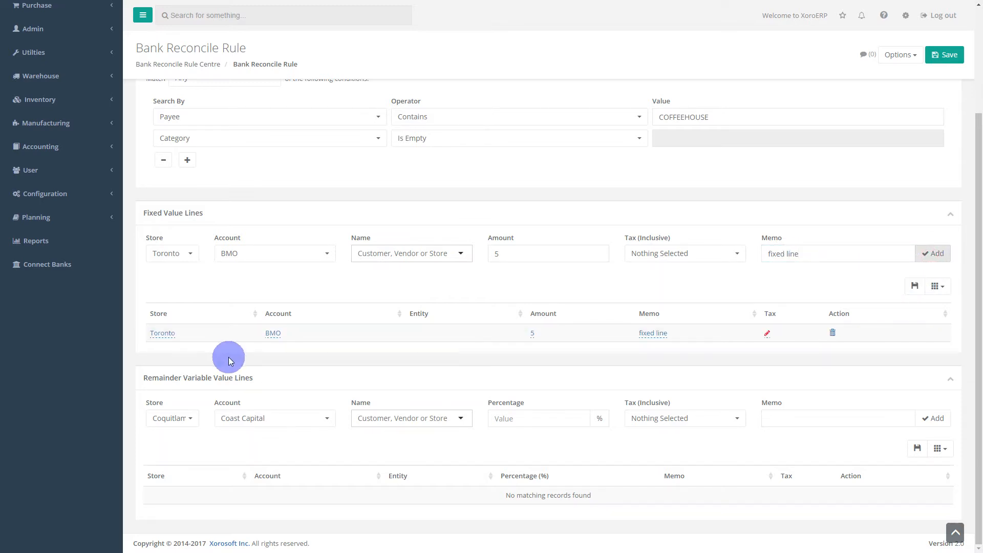
click(169, 333)
click(189, 309)
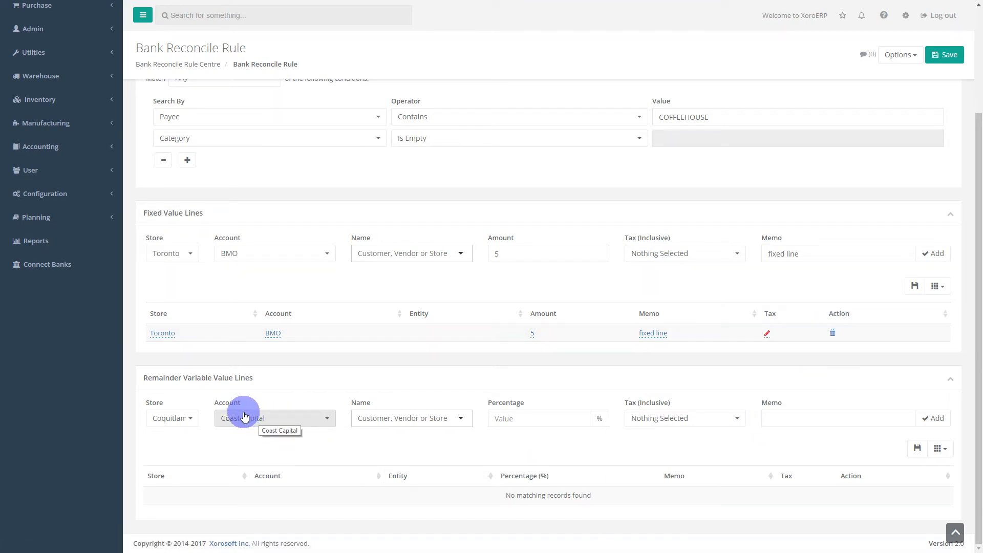
Add a remainder variable value line for store Toronto and account Coast Capital at 50 percent.
click(178, 424)
click(179, 511)
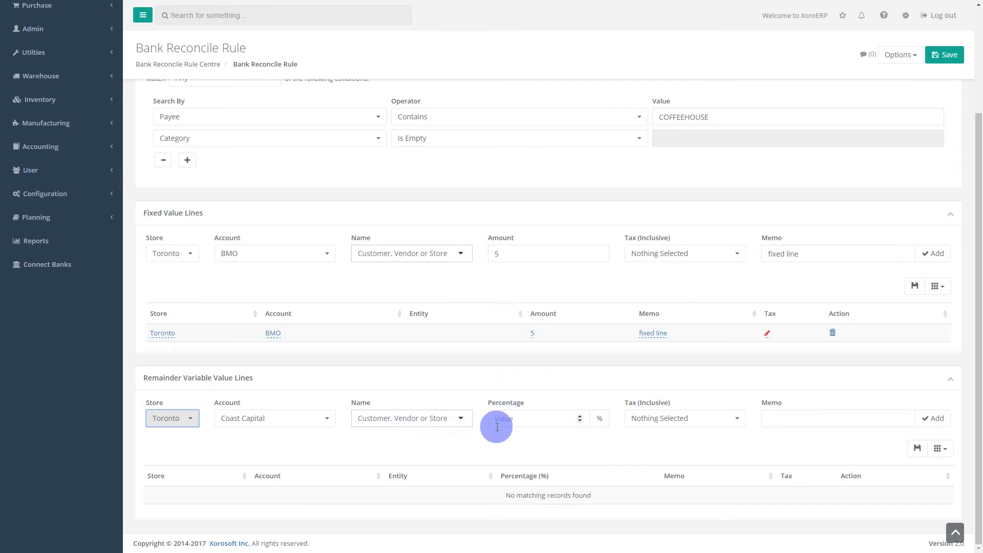
click(513, 420)
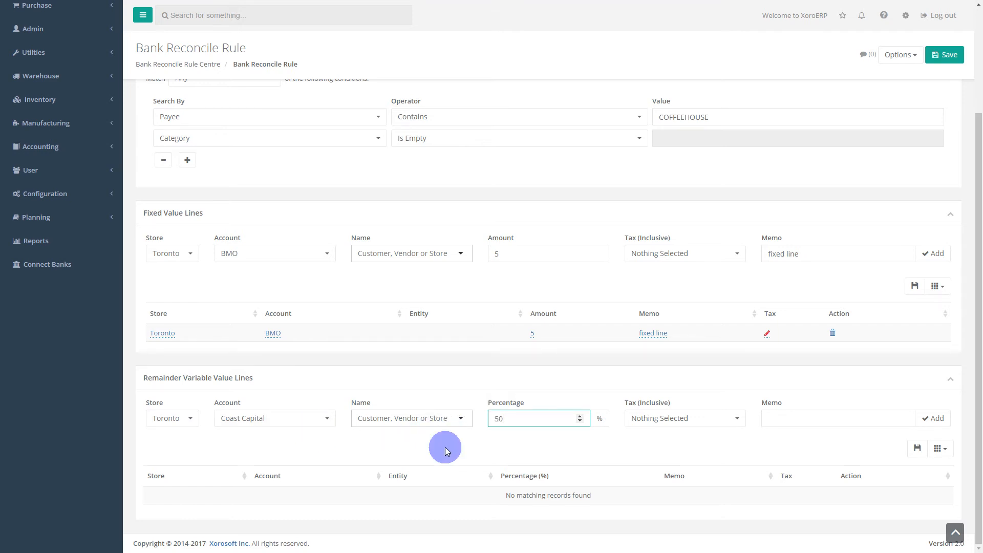
click(927, 426)
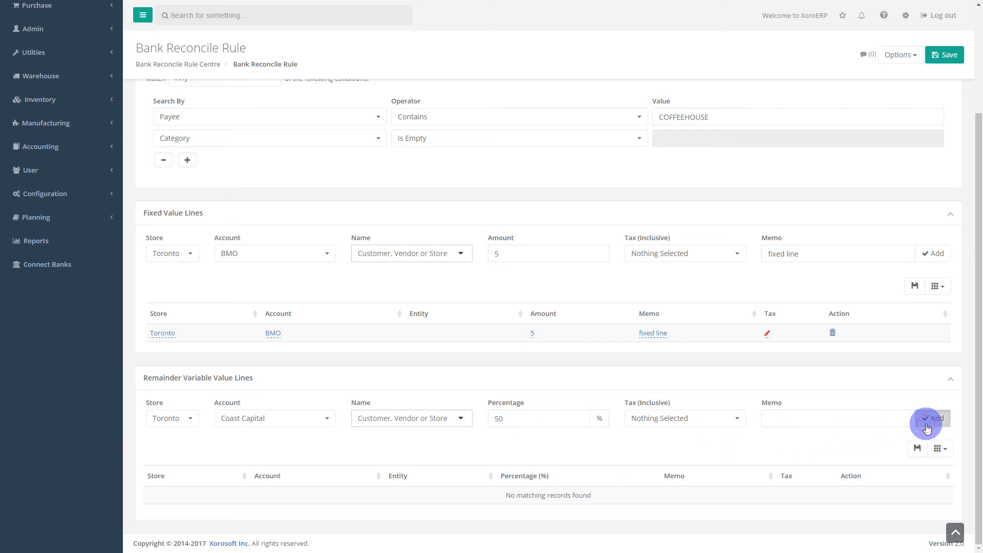
Add a second remainder variable line for Toronto at 50 percent using the account 1000 - HSBC.
click(312, 424)
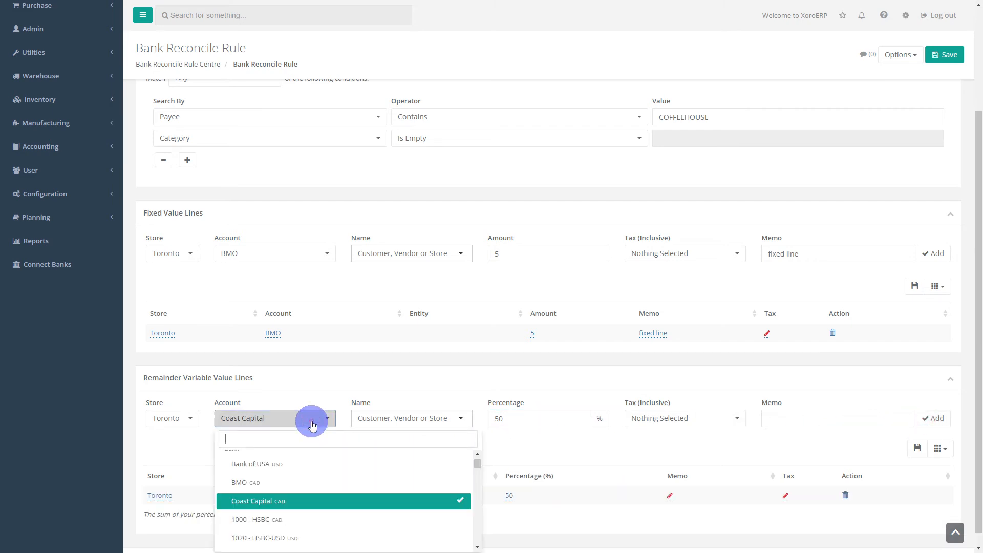
click(305, 520)
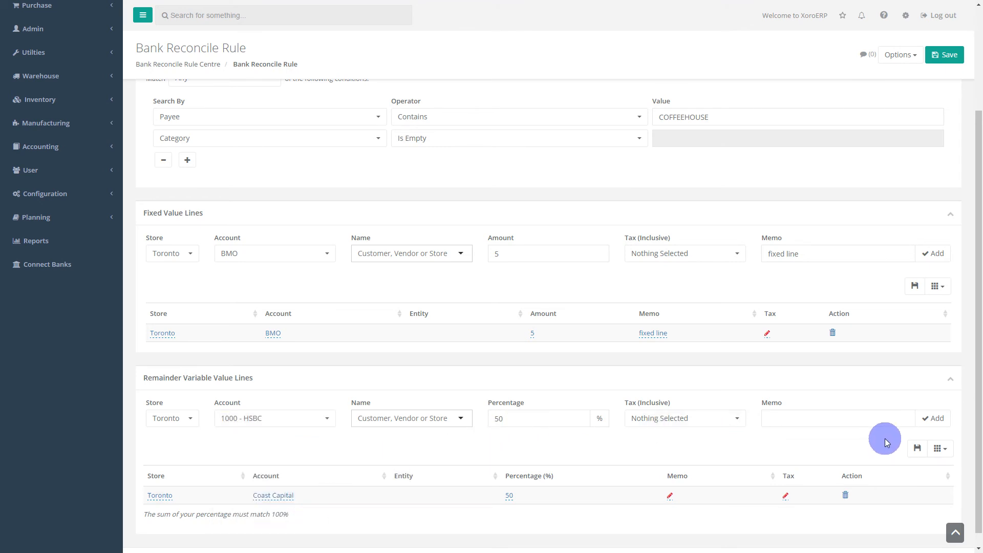
click(929, 427)
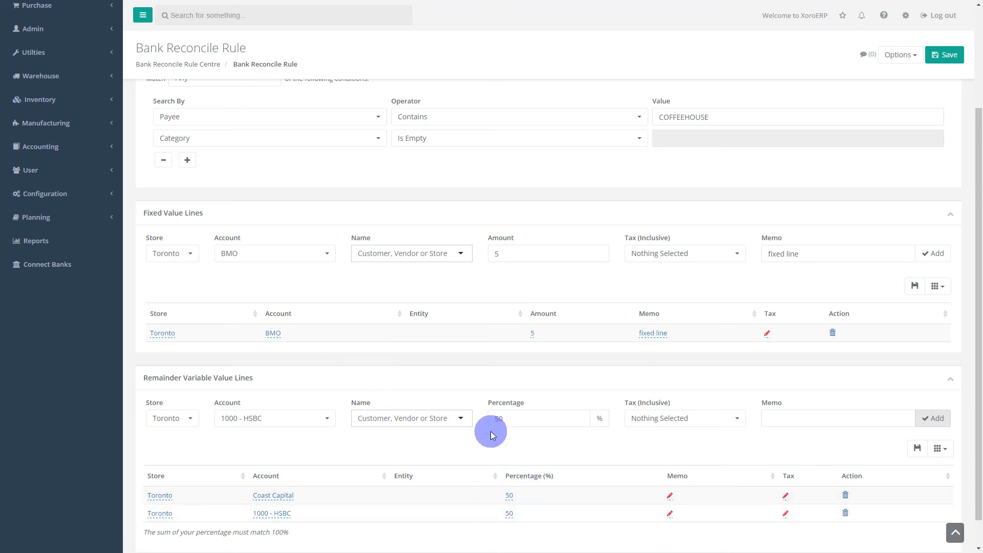
Save the bank reconcile rule and confirm its creation.
scroll(487, 434, up, 3)
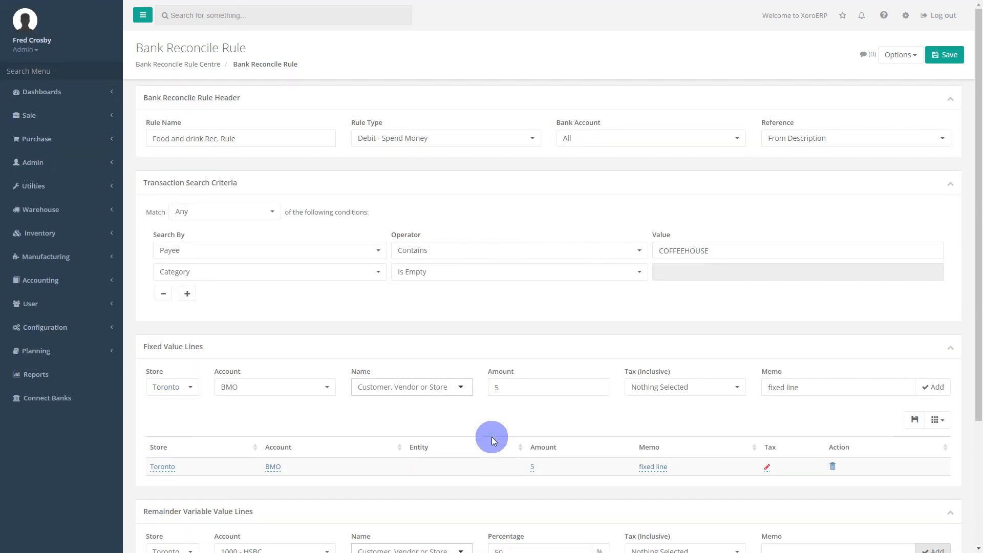
click(938, 62)
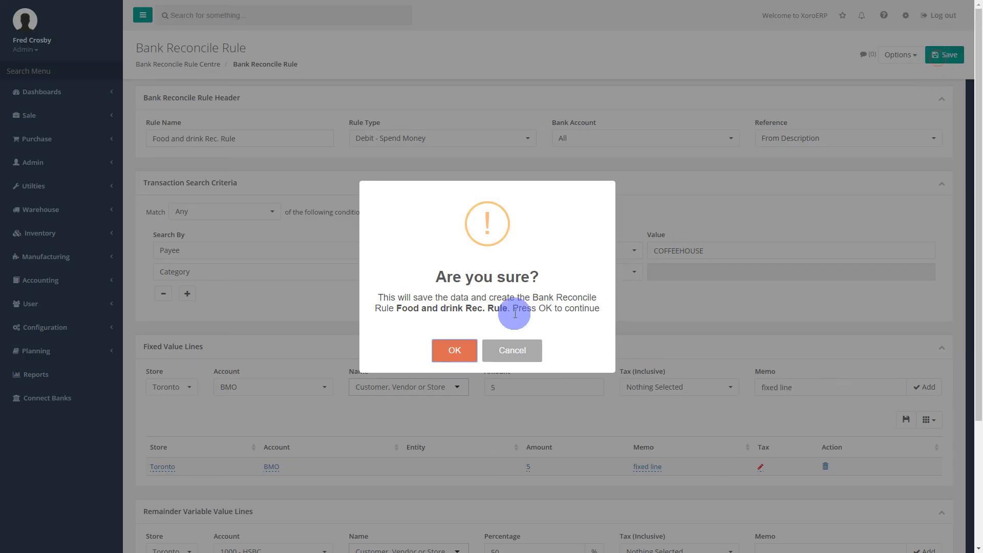
click(459, 349)
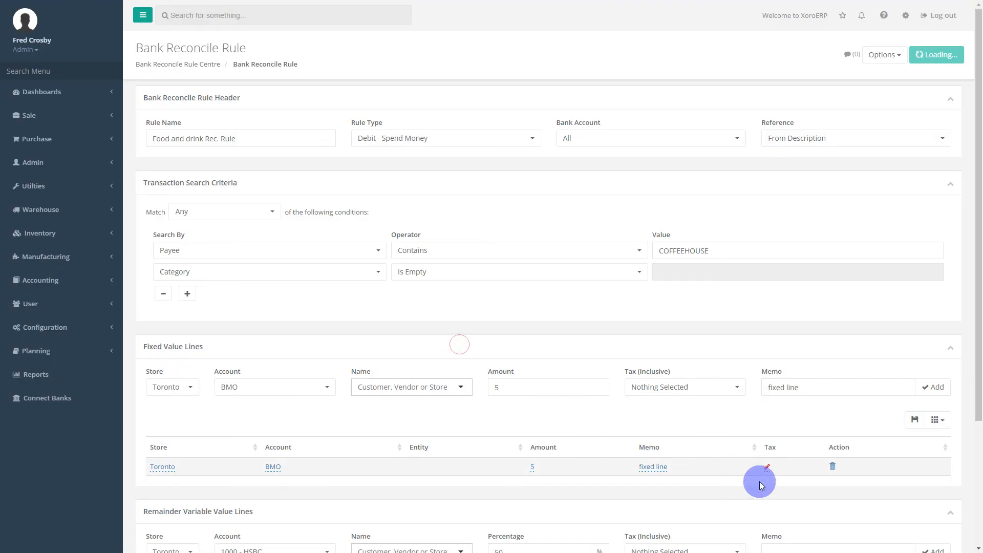